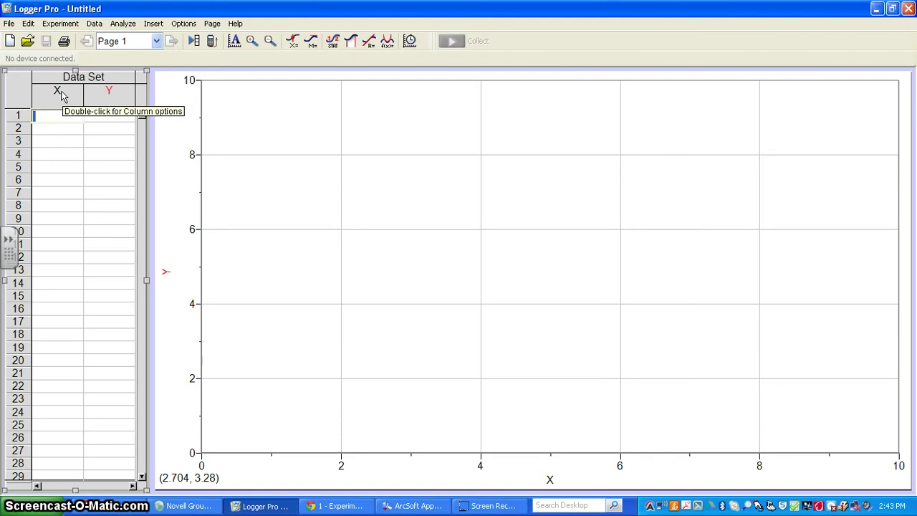
# Select the X column header in the Data Set table.
pyautogui.click(60, 97)
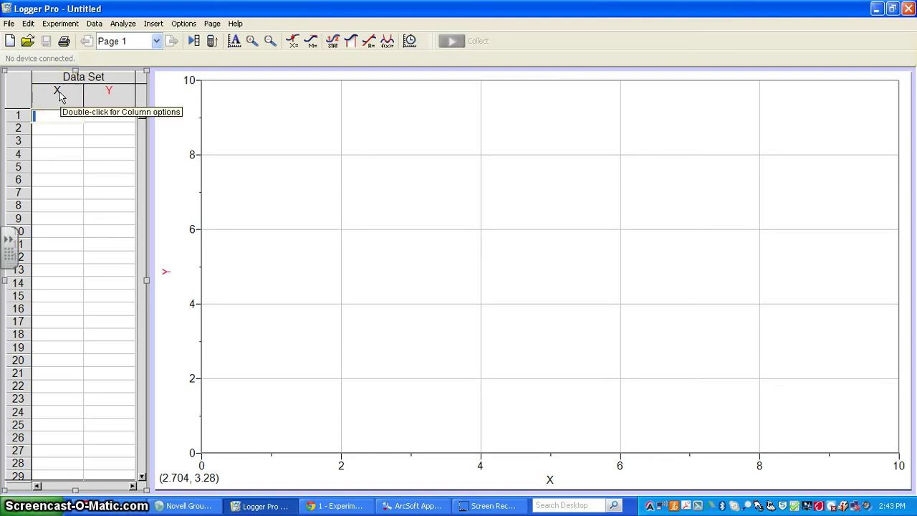
# Name the X column Time with short name t and units s.
pyautogui.doubleClick(58, 91)
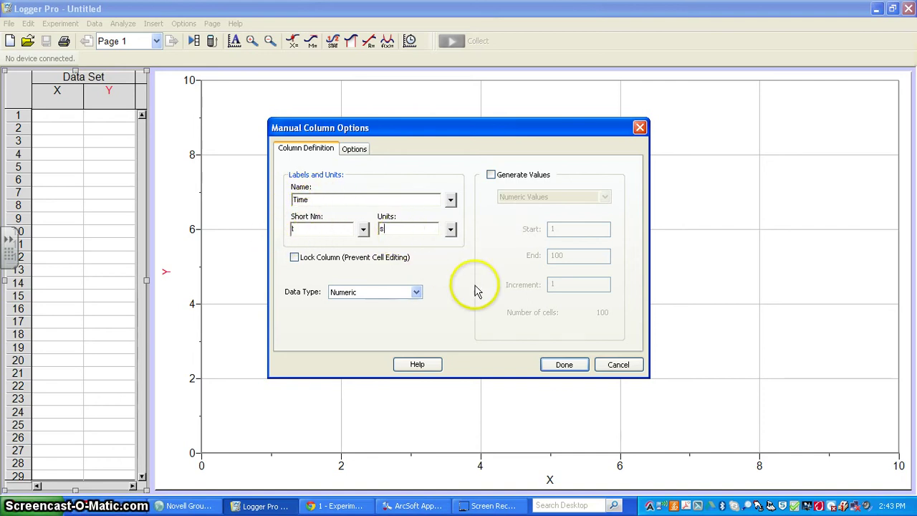
pyautogui.click(564, 365)
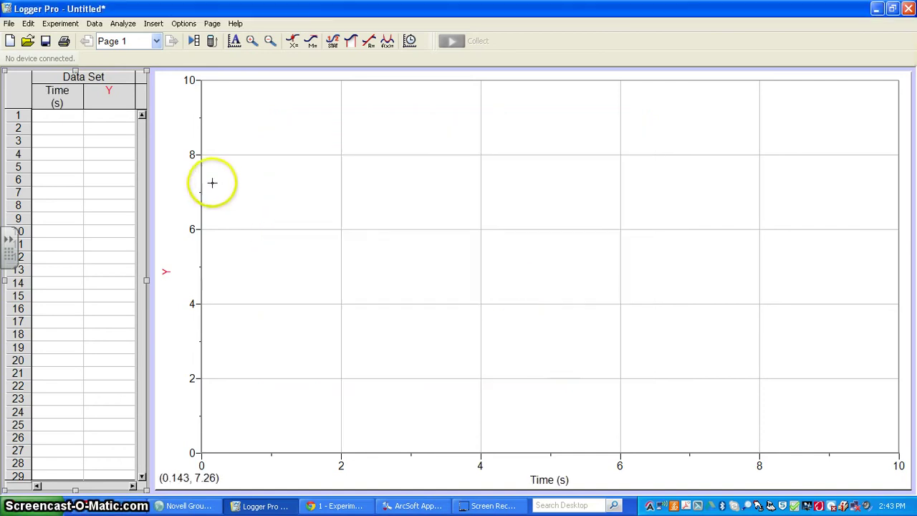
# Name the Y column Distance with short name d and units m.
pyautogui.doubleClick(114, 92)
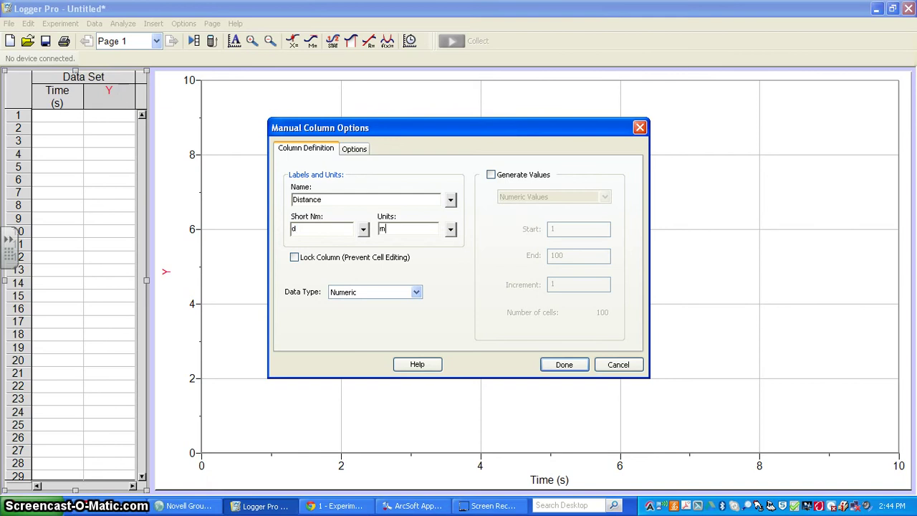
pyautogui.press('Return')
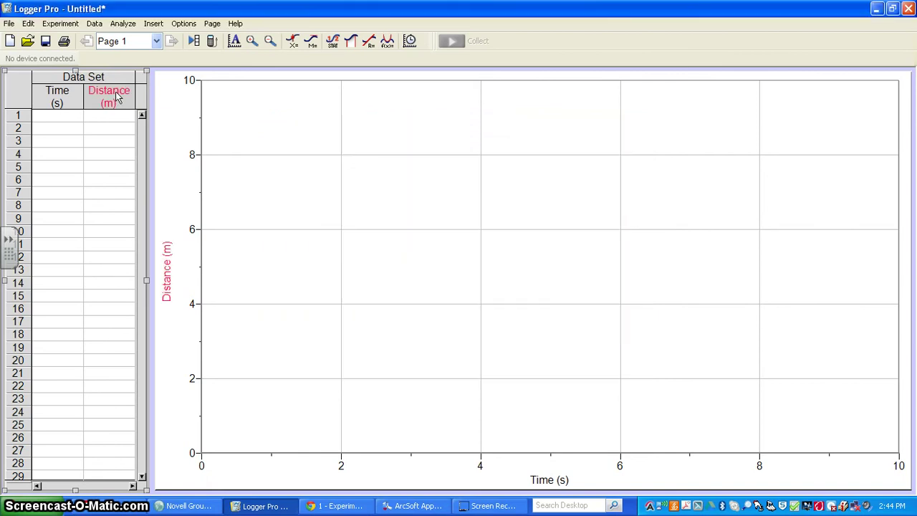
pyautogui.click(164, 266)
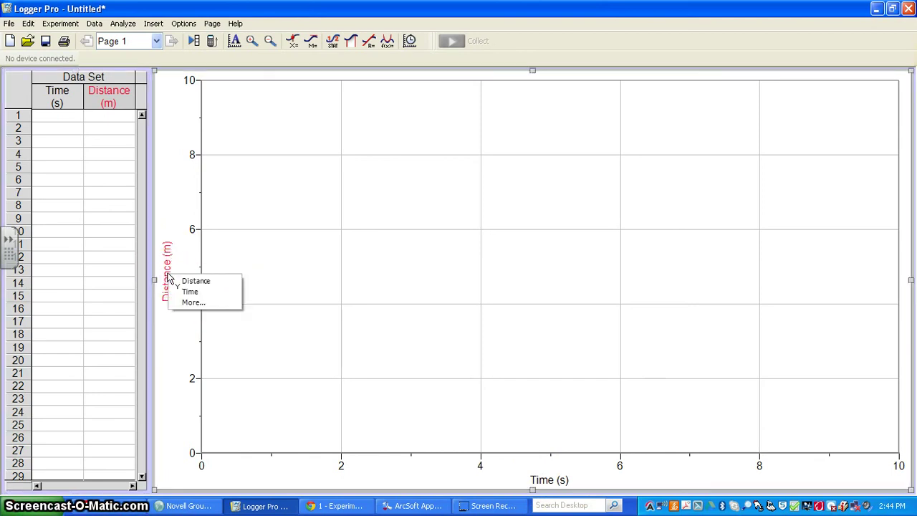
pyautogui.click(170, 261)
pyautogui.click(190, 292)
pyautogui.click(323, 377)
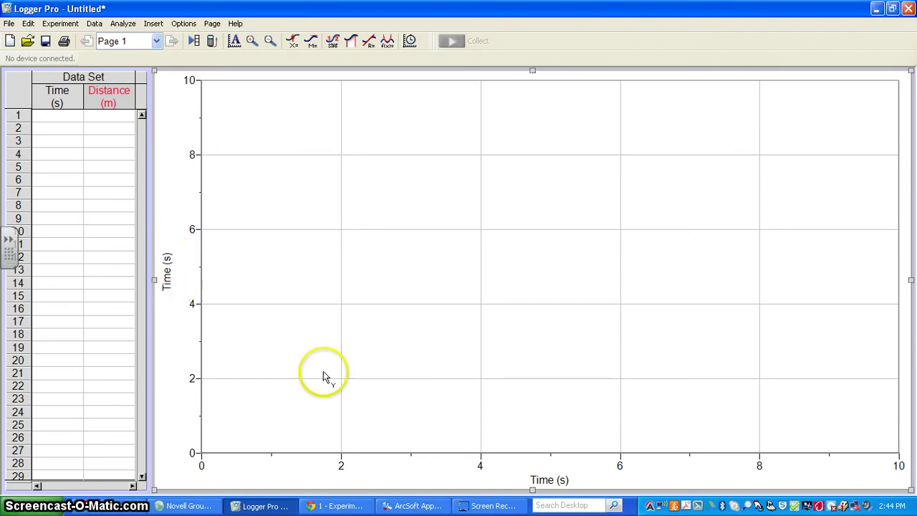
pyautogui.click(553, 481)
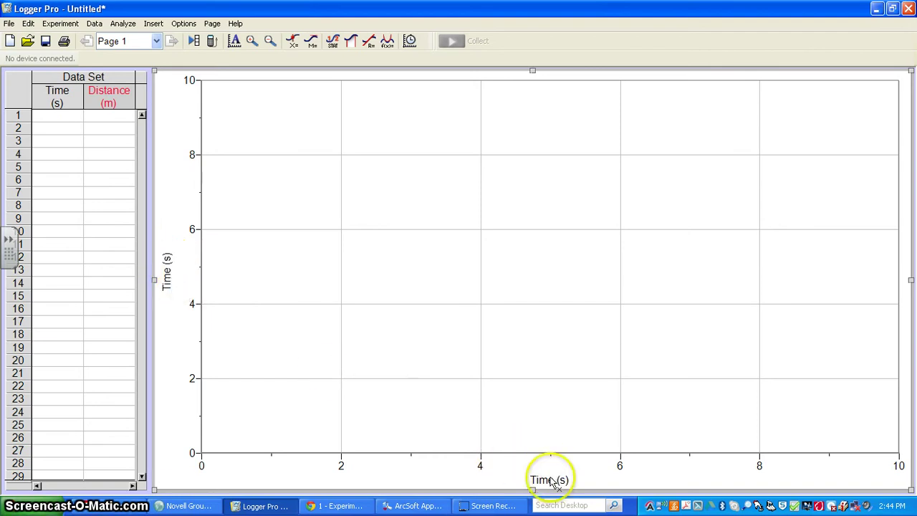
pyautogui.click(573, 494)
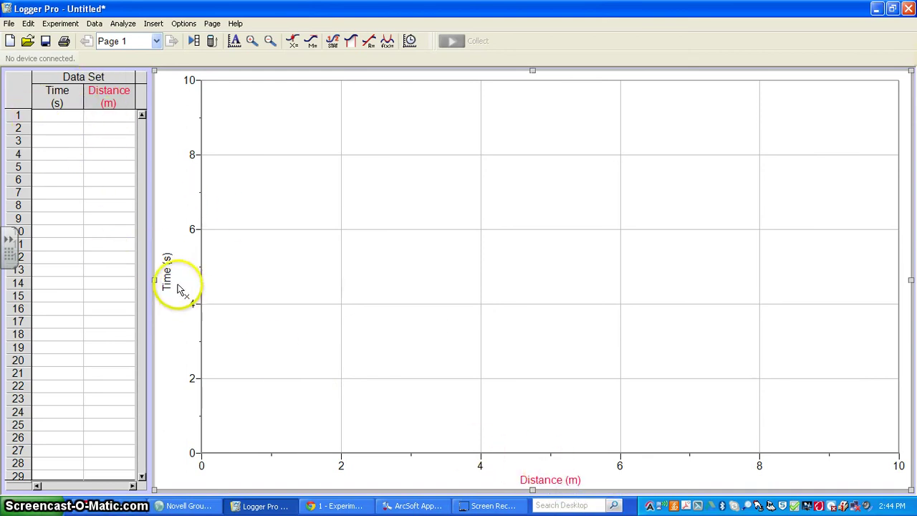
pyautogui.click(168, 276)
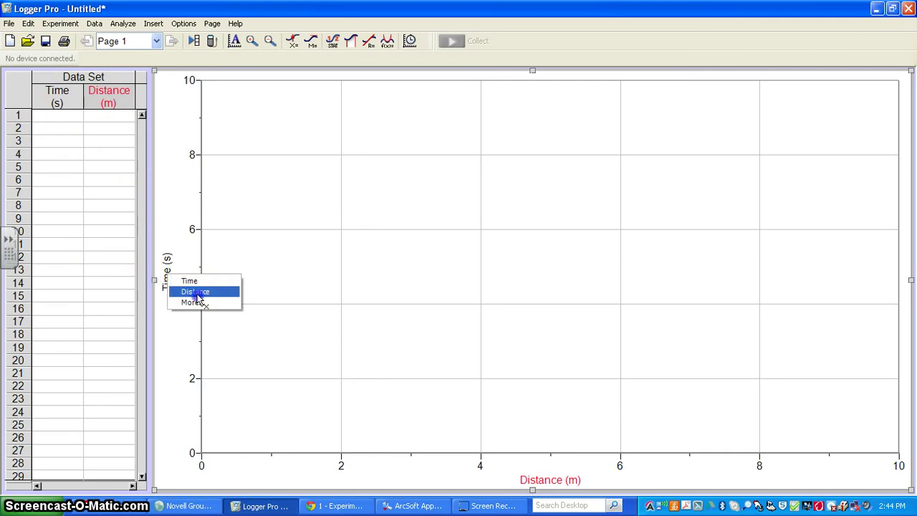
pyautogui.click(200, 294)
pyautogui.click(548, 477)
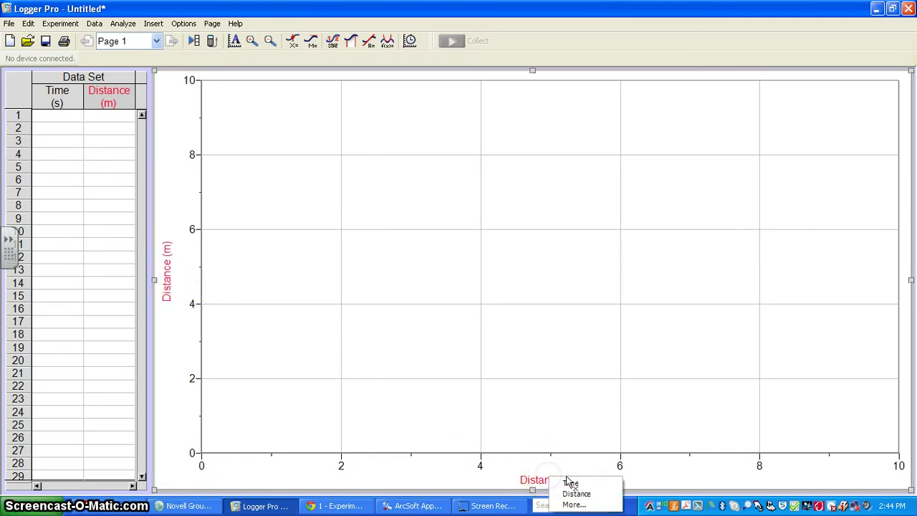
pyautogui.click(571, 482)
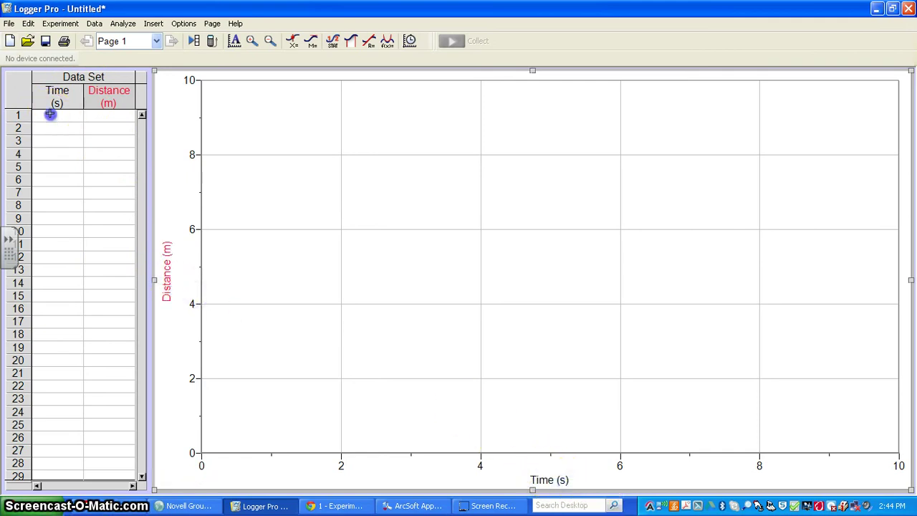
# Enter Time values 0 through 9 in rows 1–10 of the Time column.
pyautogui.click(50, 114)
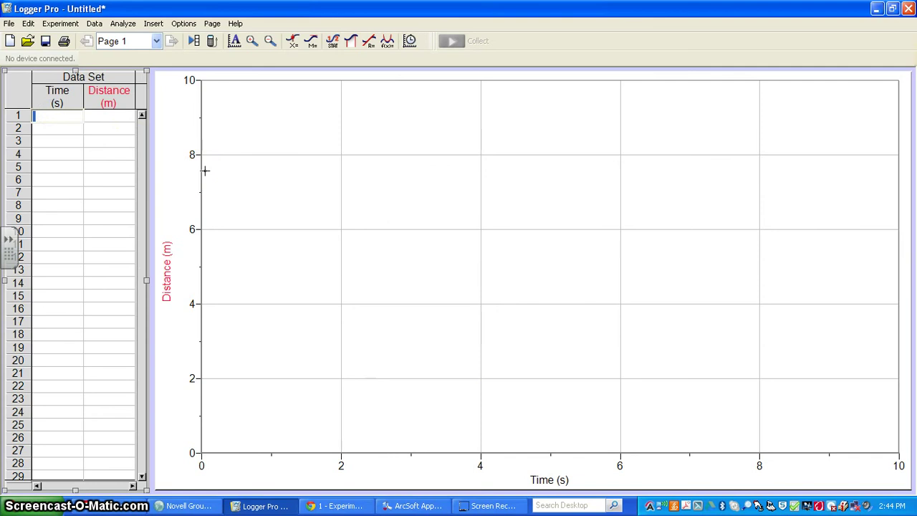
pyautogui.write('0')
pyautogui.press('Return')
pyautogui.write('1')
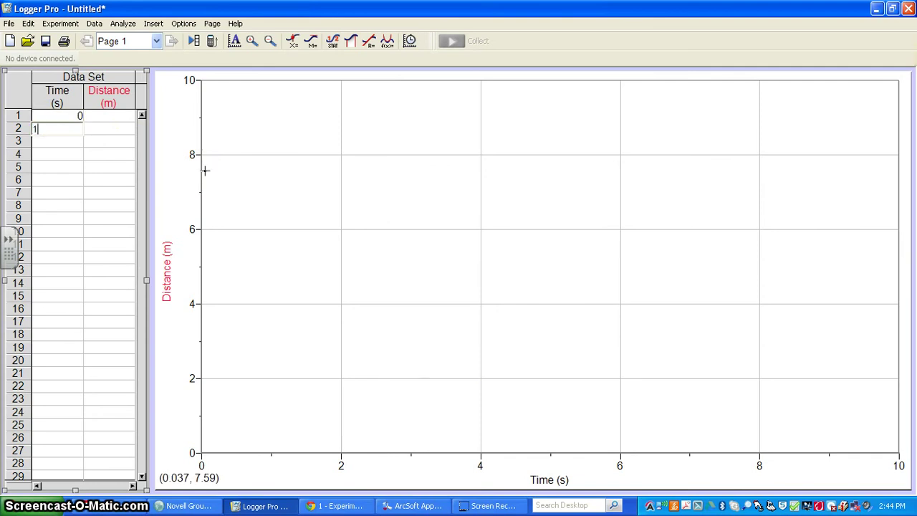
pyautogui.press('Return')
pyautogui.write('2')
pyautogui.press('Return')
pyautogui.write('3')
pyautogui.press('Return')
pyautogui.write('4')
pyautogui.press('Return')
pyautogui.write('5')
pyautogui.press('Return')
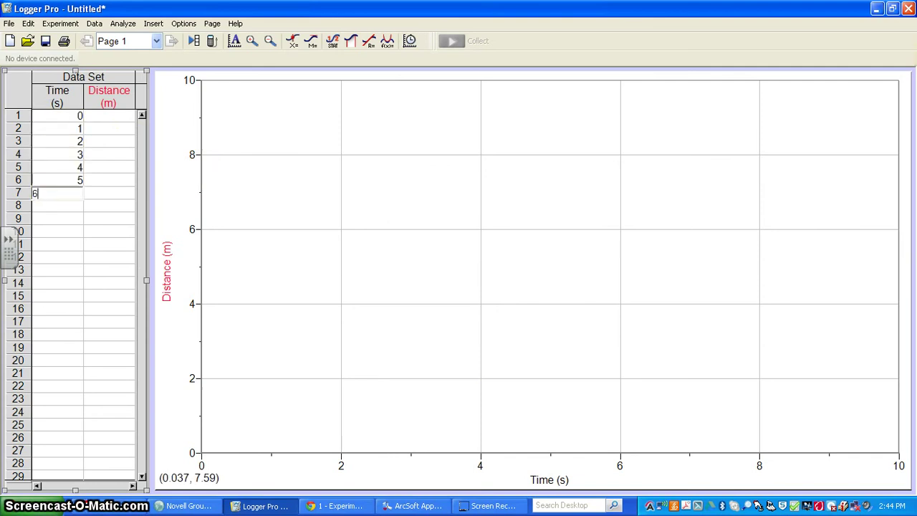
pyautogui.write('6')
pyautogui.press('Return')
pyautogui.write('7')
pyautogui.press('Return')
pyautogui.write('8')
pyautogui.press('Return')
pyautogui.write('9')
pyautogui.press('Return')
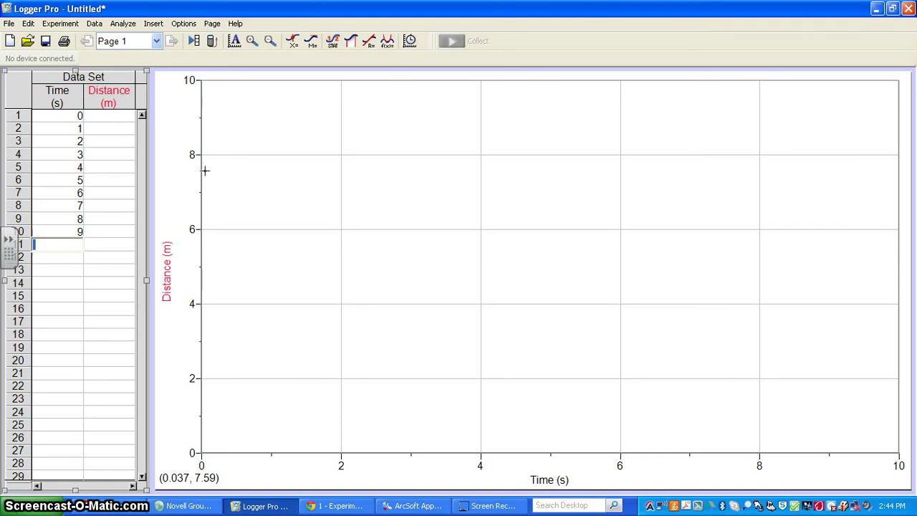
# Enter Distance values 0 through 9 and commit the table so ten points plot.
pyautogui.click(121, 115)
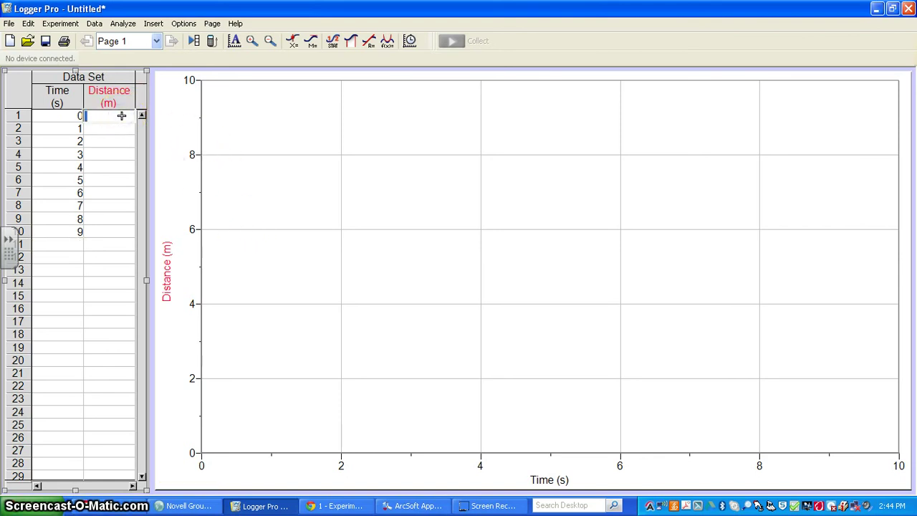
pyautogui.write('0 1 2 3 4')
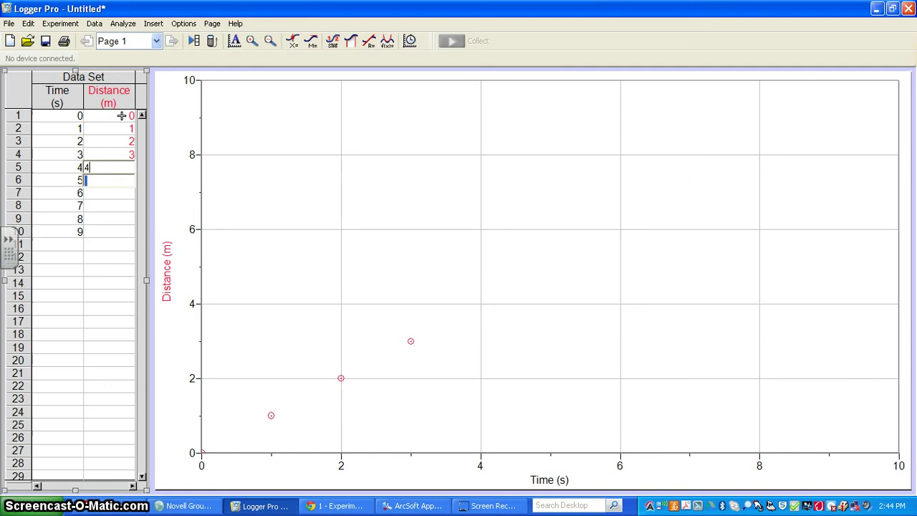
pyautogui.write(' 5 6')
pyautogui.press('Return')
pyautogui.write('7')
pyautogui.press('Return')
pyautogui.write('8')
pyautogui.press('Return')
pyautogui.write('9')
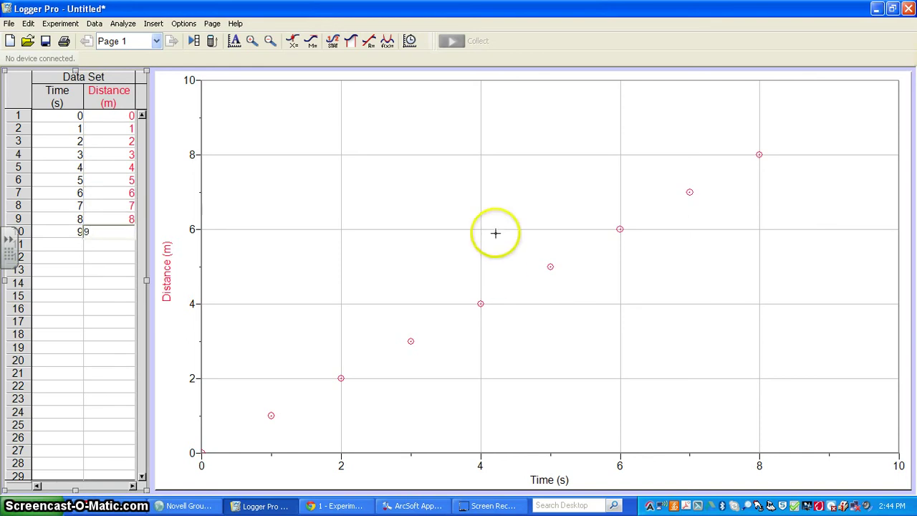
pyautogui.click(407, 222)
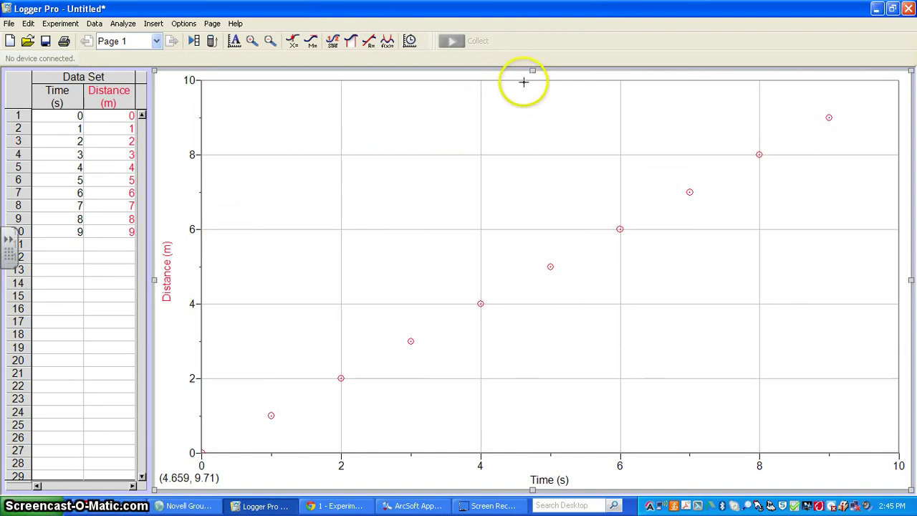
# Give the graph the title 'Distance vs. Time' and turn off Point Protectors.
pyautogui.doubleClick(390, 193)
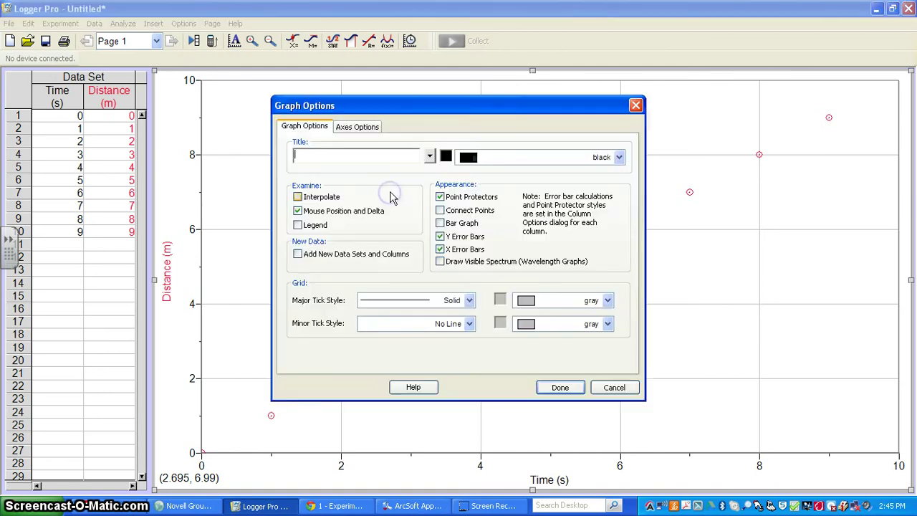
pyautogui.click(332, 159)
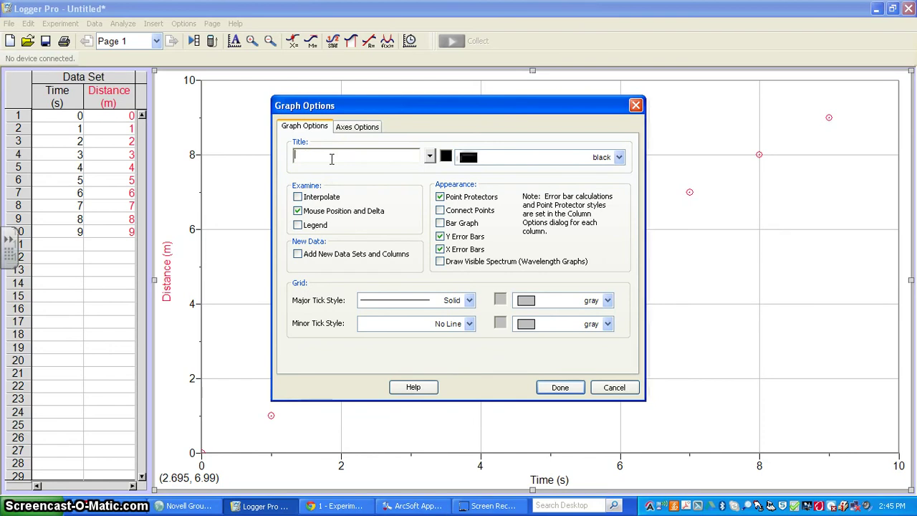
pyautogui.write('Distance vs. Time')
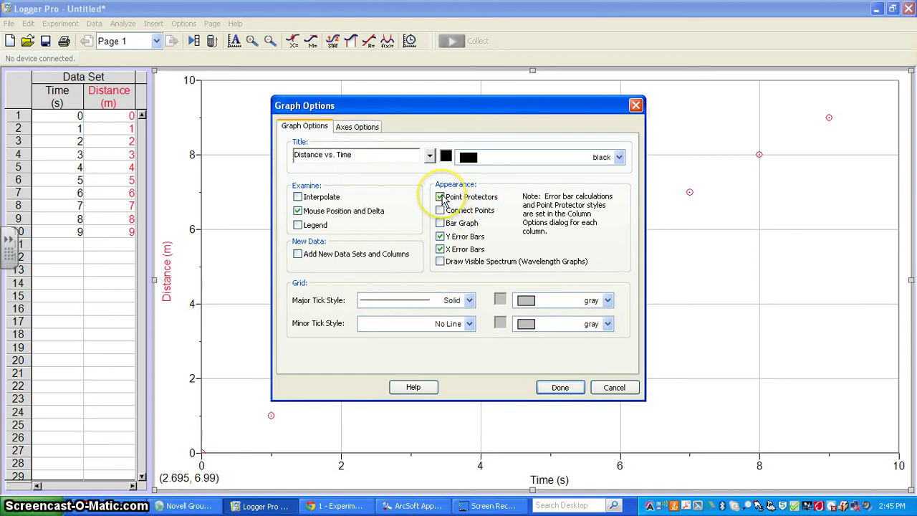
pyautogui.click(441, 197)
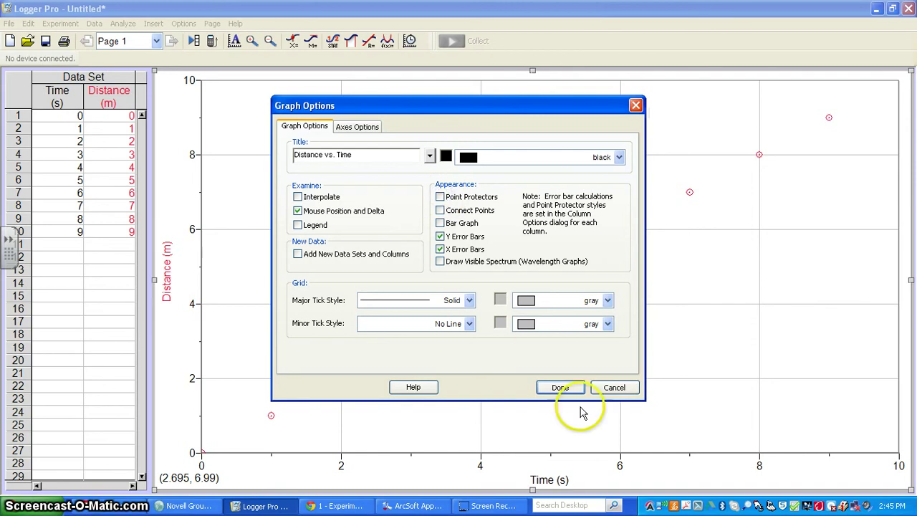
pyautogui.click(561, 389)
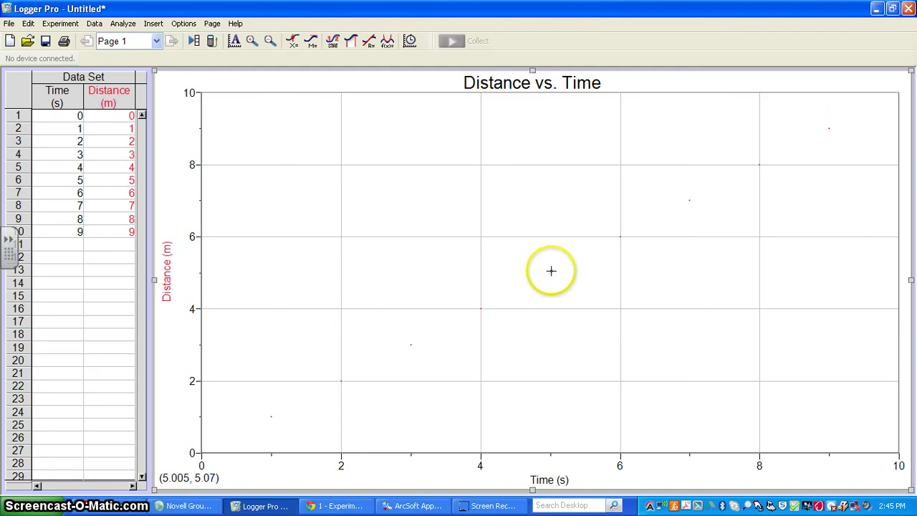
# Turn Point Protectors back on in the graph options.
pyautogui.doubleClick(437, 221)
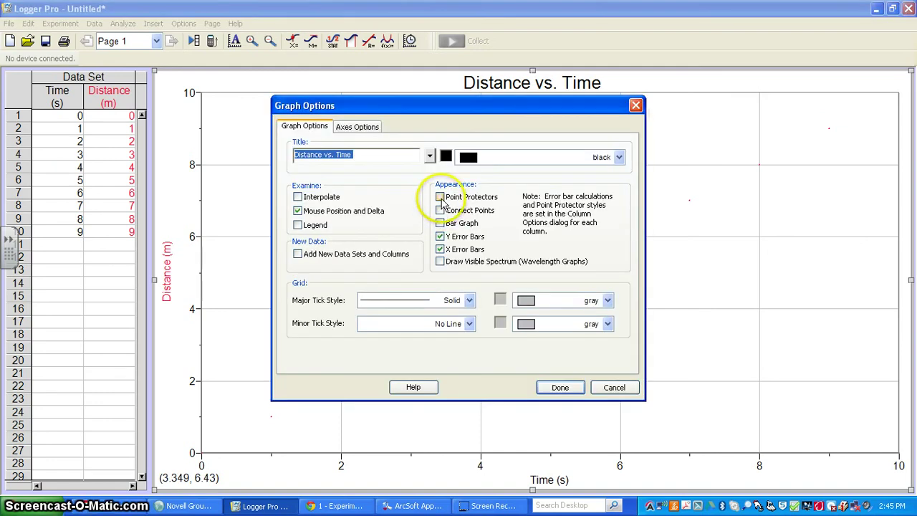
pyautogui.click(440, 198)
pyautogui.click(560, 387)
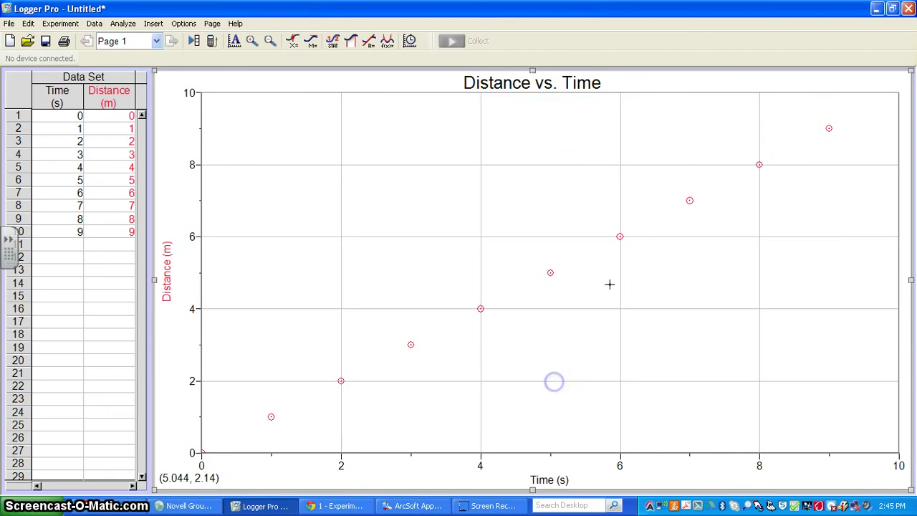
# Enable Connect Points so a line joins the data points.
pyautogui.doubleClick(409, 254)
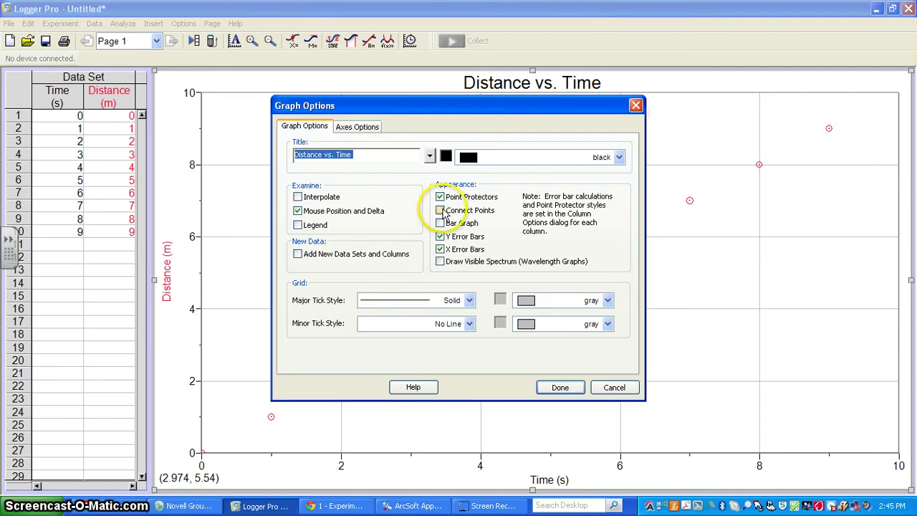
pyautogui.click(440, 210)
pyautogui.click(558, 387)
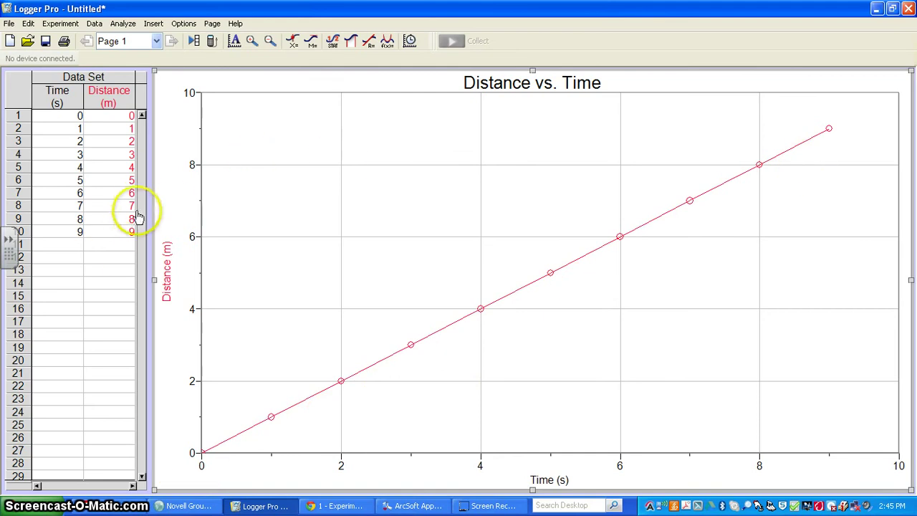
pyautogui.click(130, 180)
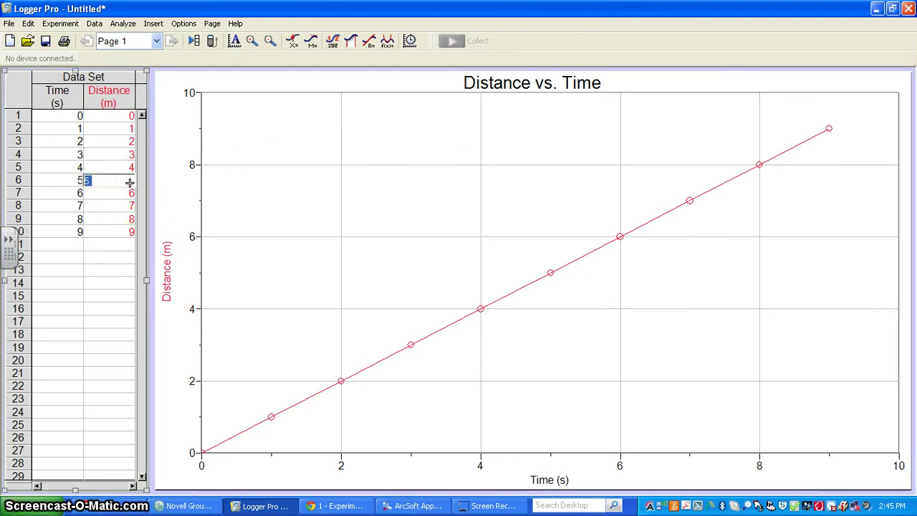
pyautogui.write('9')
pyautogui.press('Tab')
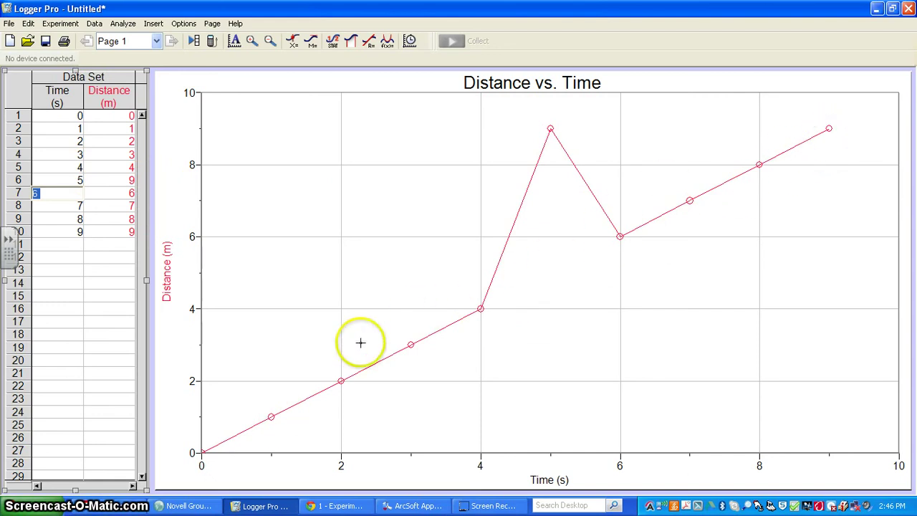
pyautogui.click(128, 181)
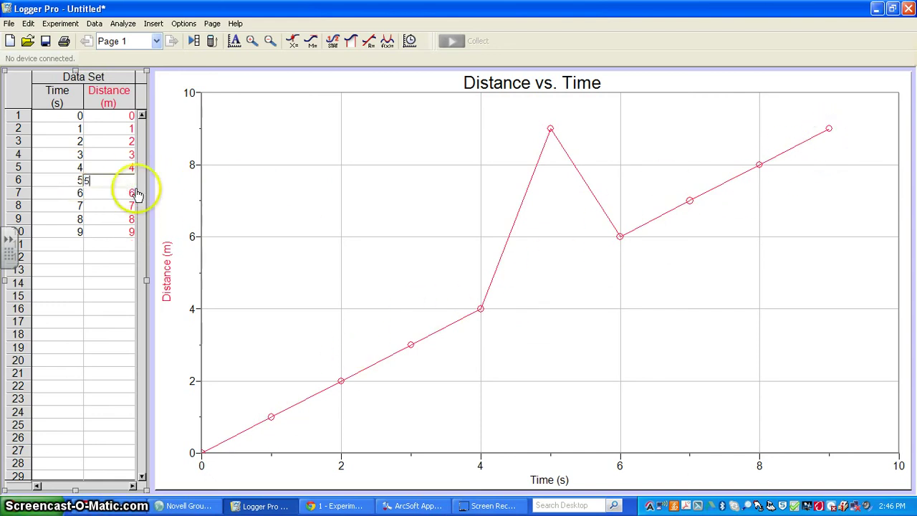
pyautogui.write('5')
pyautogui.click(323, 225)
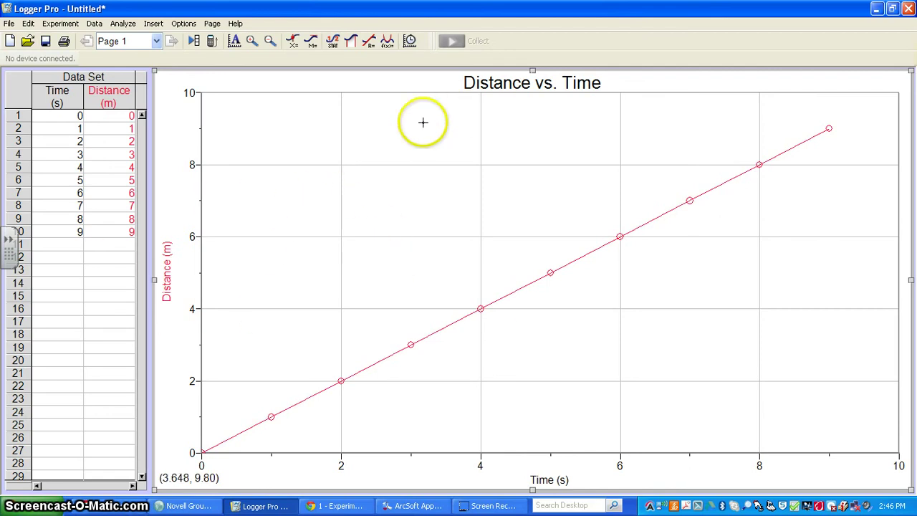
# Turn off Connect Points in Graph Options, leaving ten separate circled points.
pyautogui.doubleClick(449, 204)
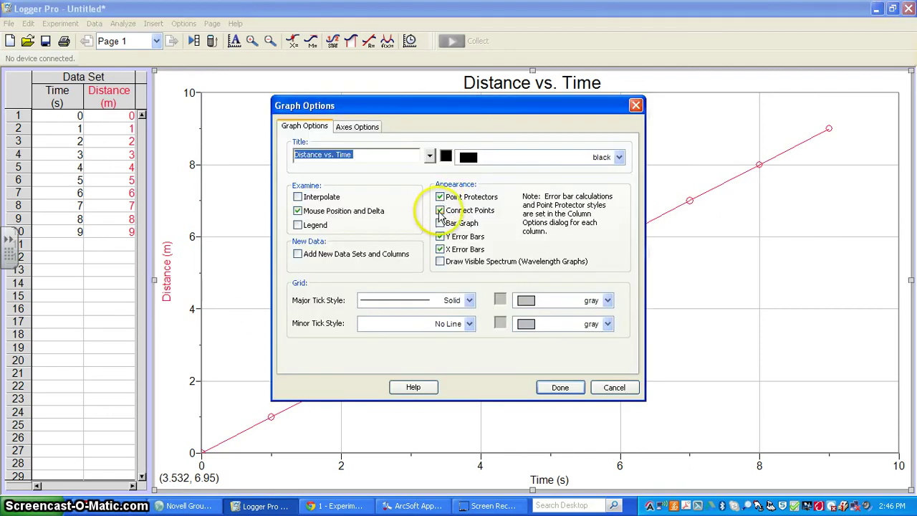
pyautogui.click(439, 210)
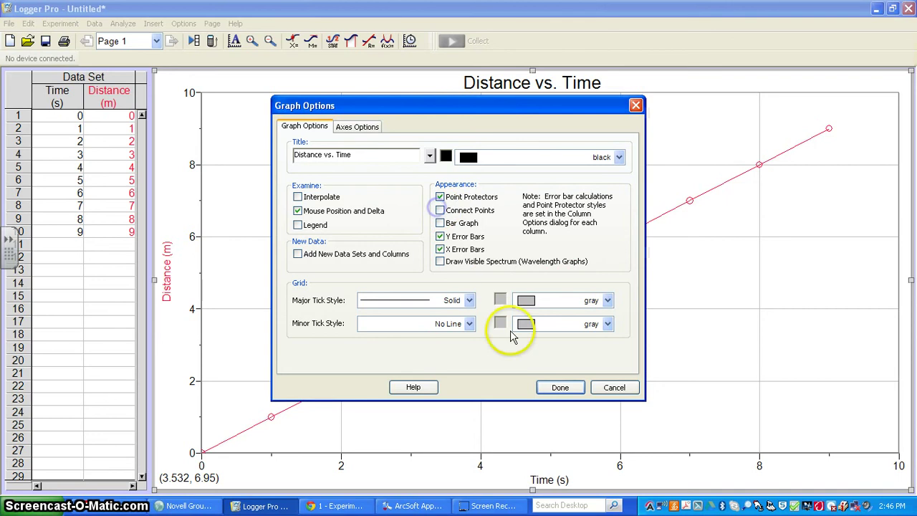
pyautogui.click(557, 387)
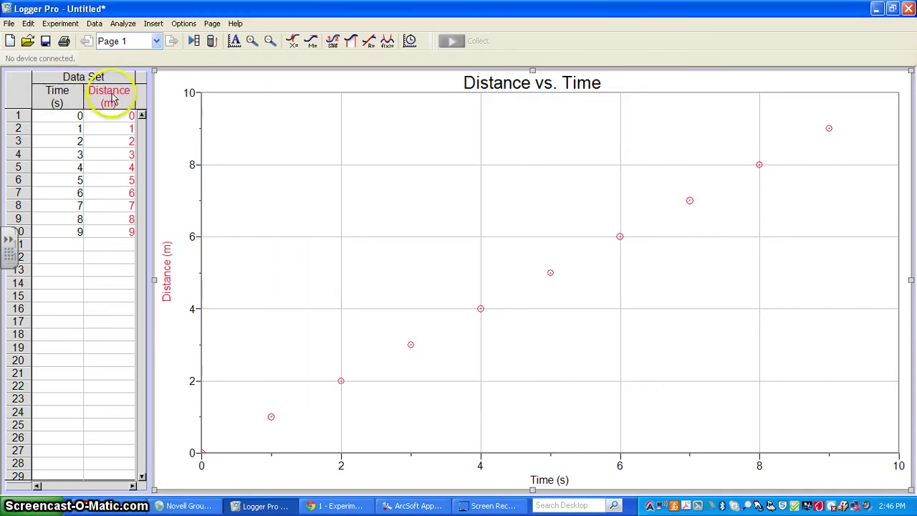